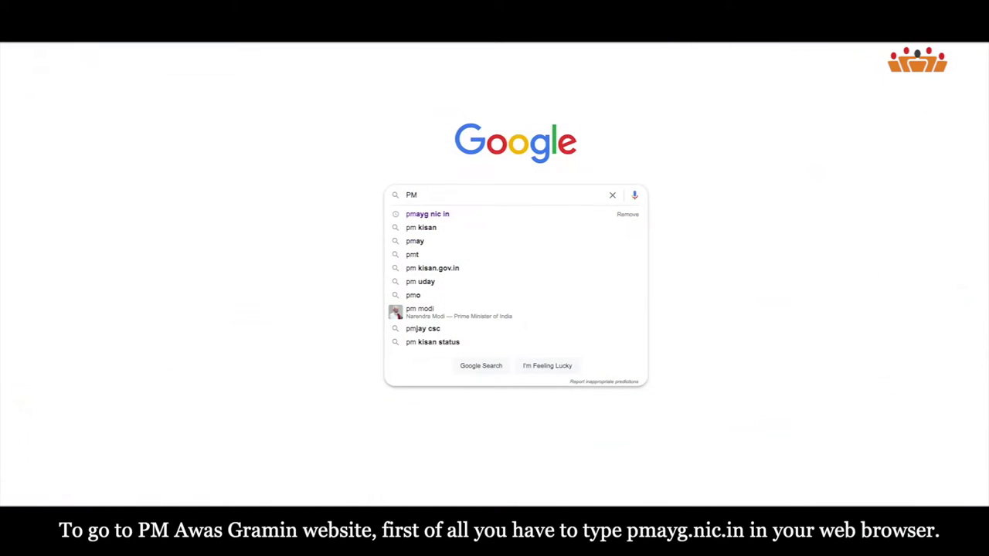
Search Google for 'pmayg.nic.in' to find the official PMAY-G site.
key("BackSpace")
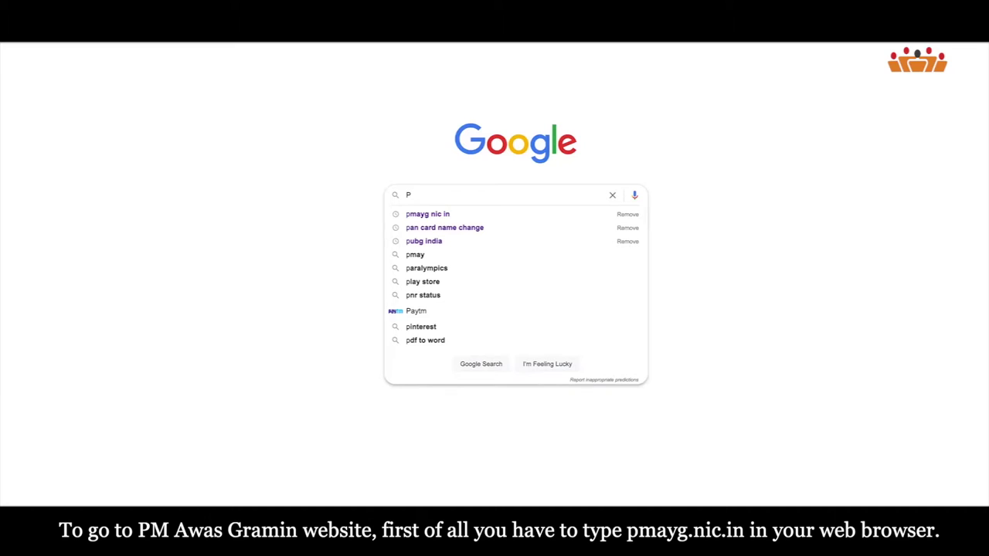
type("mayg")
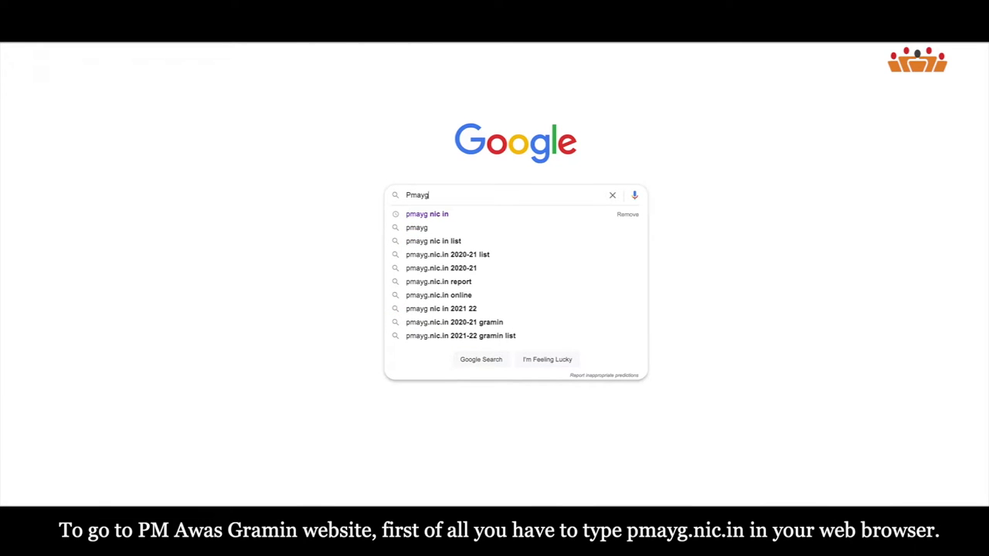
type(".nic.in")
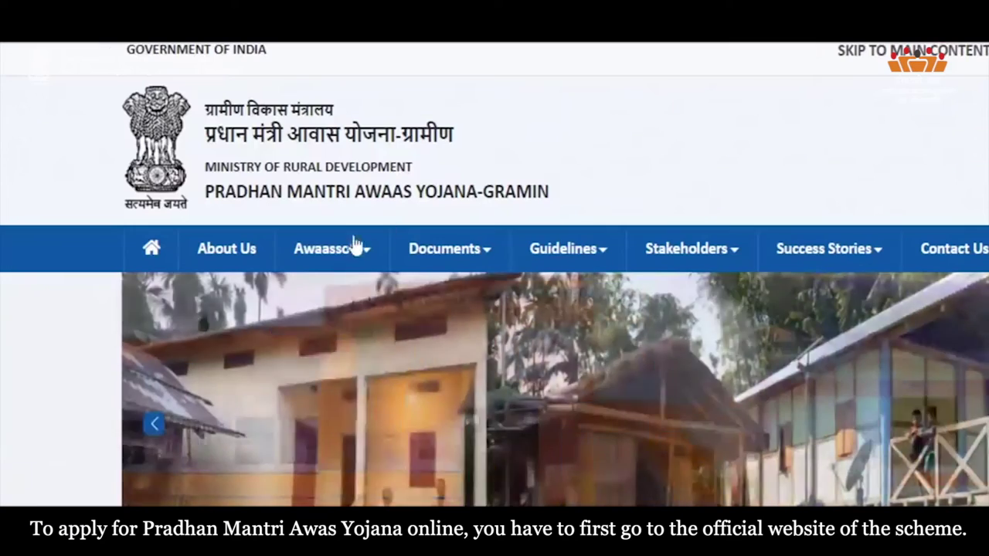
Go through Awaassoft > Data Entry and the Gram Panchayat login card to the PMAY-G Registration form.
left_click(352, 249)
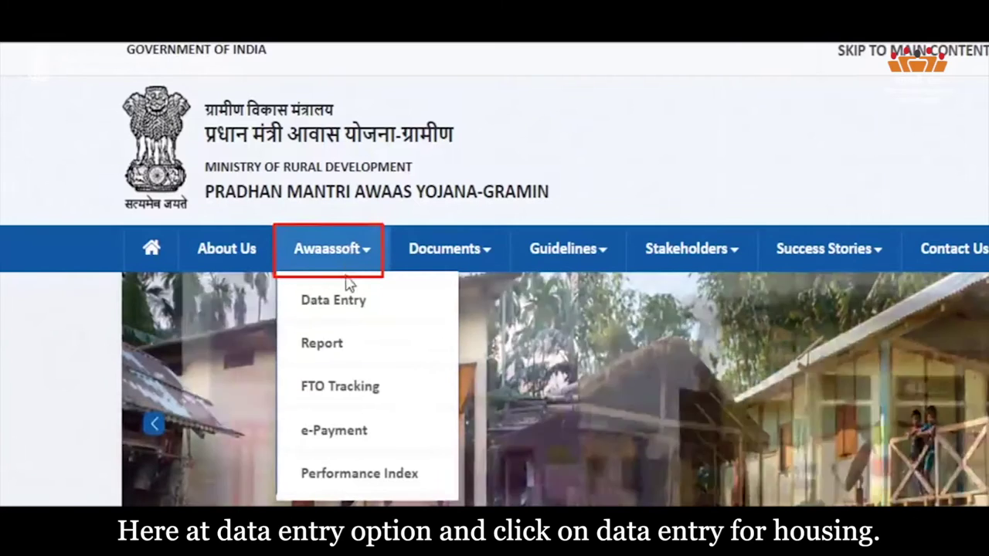
left_click(351, 301)
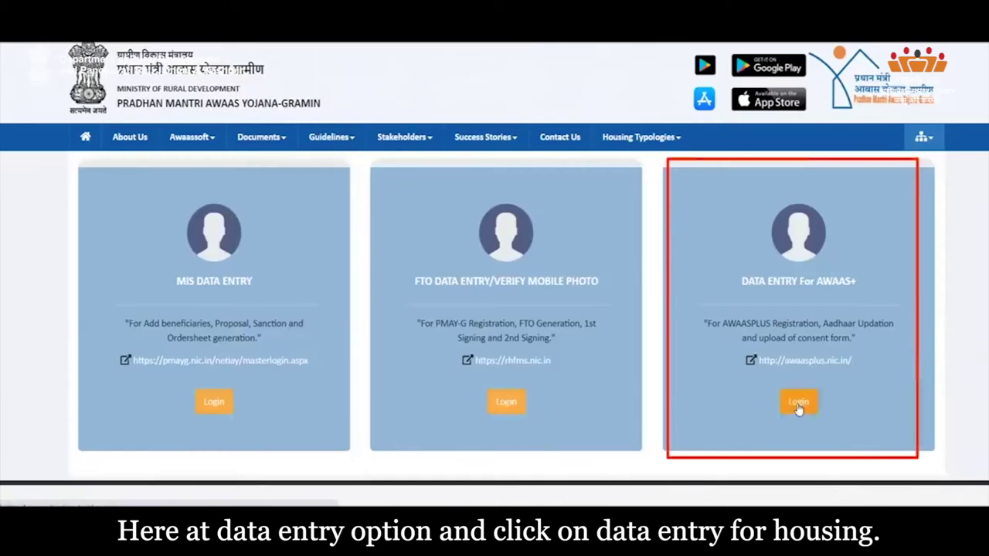
left_click(799, 404)
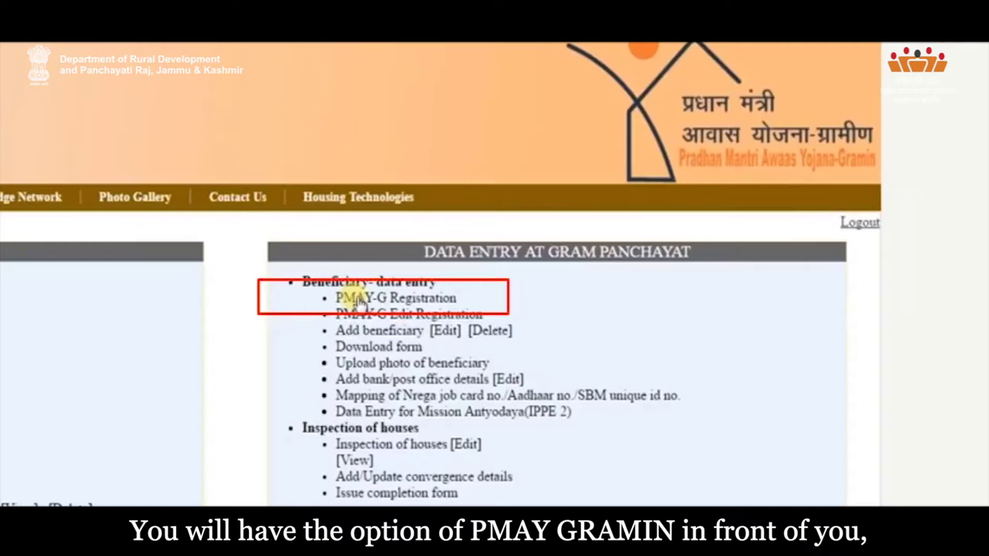
left_click(357, 300)
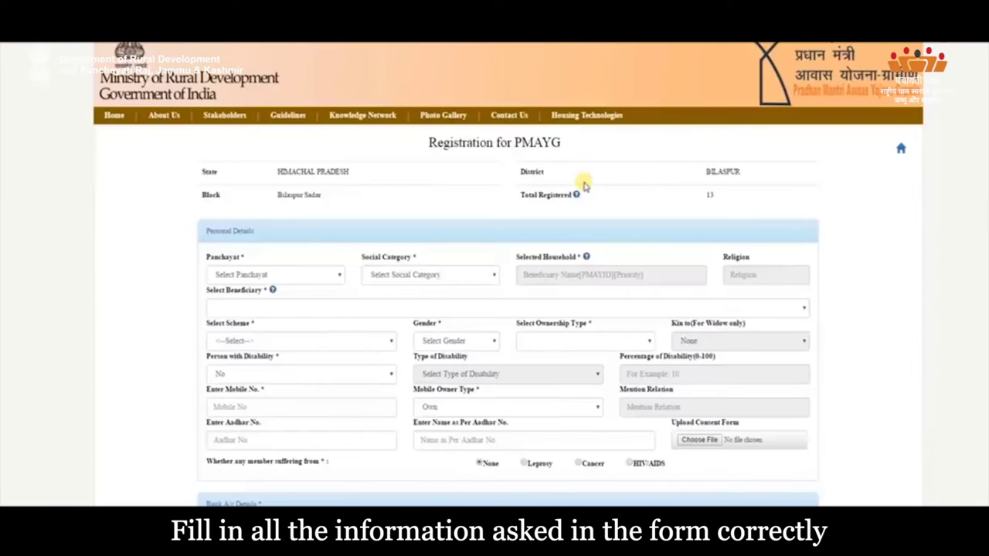
Set Panchayat to BAMTA and Social Category to Other, then submit the registration form.
left_click(221, 421)
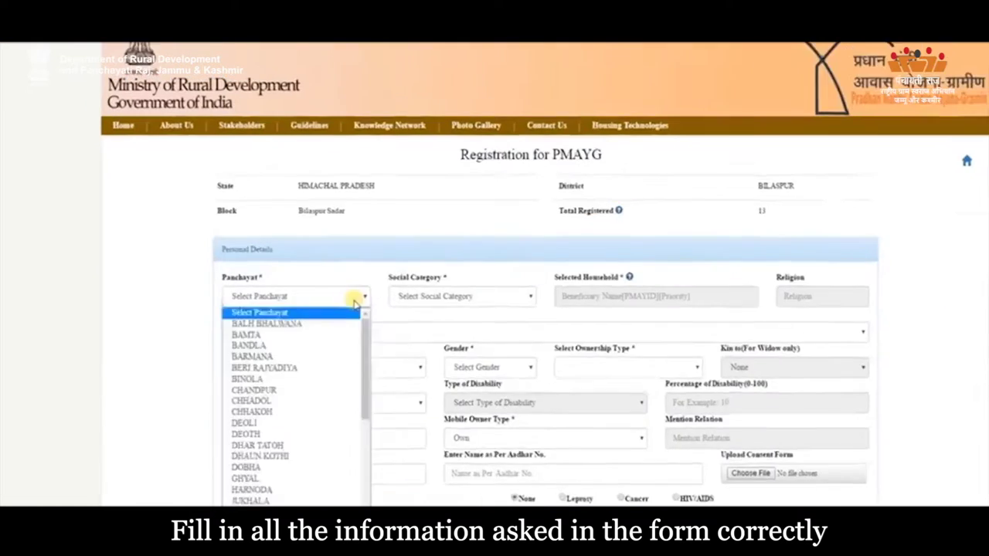
left_click(209, 485)
left_click(298, 432)
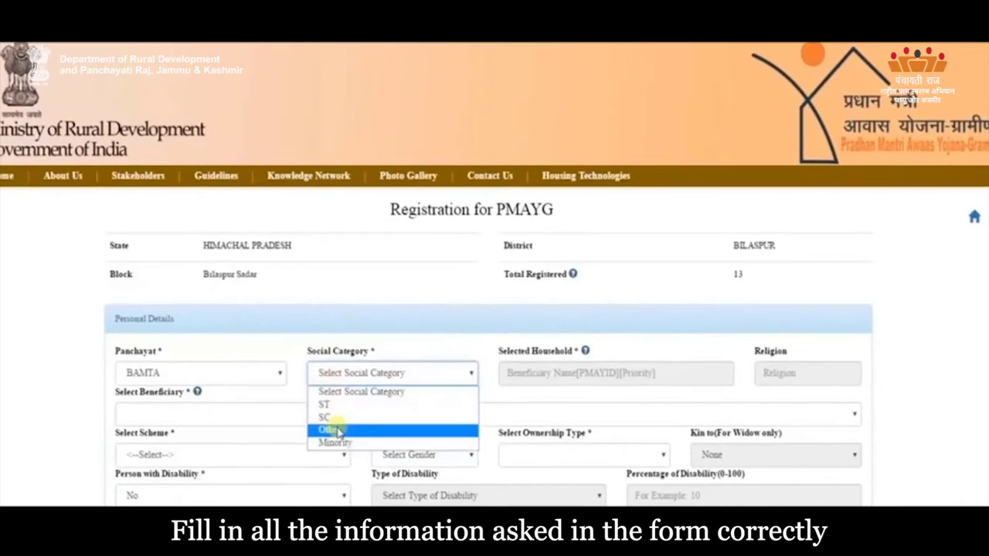
left_click(340, 431)
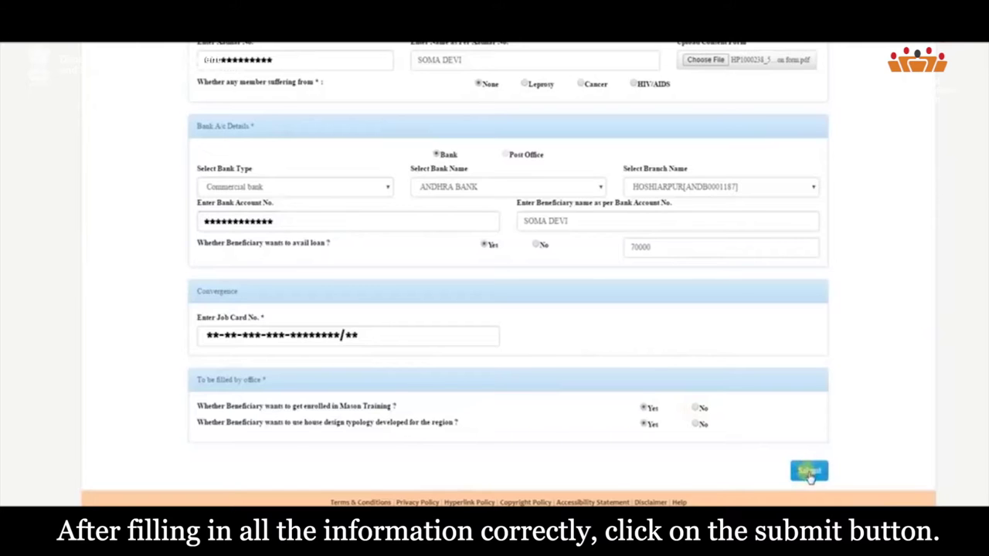
left_click(806, 471)
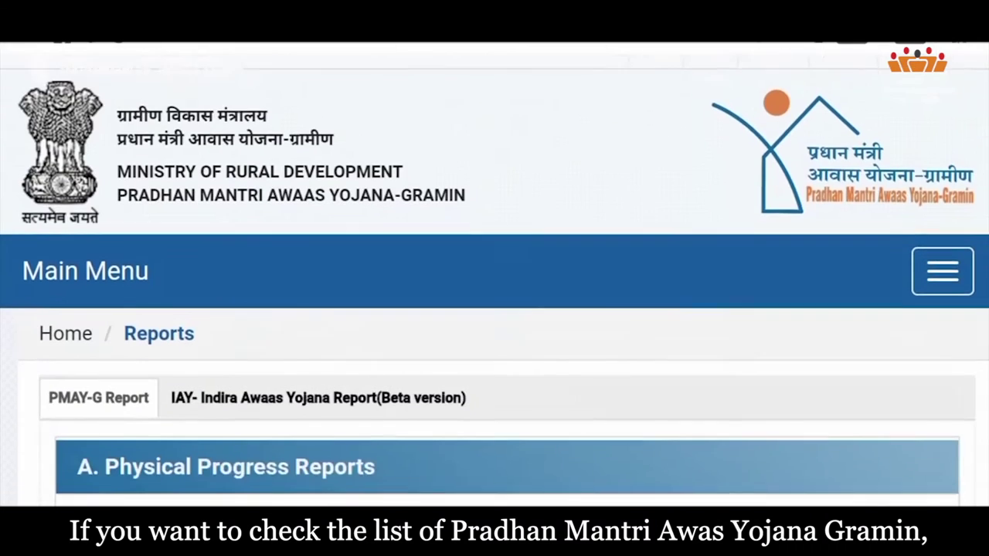
Scroll through report sections A to H on the MIS Reports page.
scroll(495, 278, "down", 10)
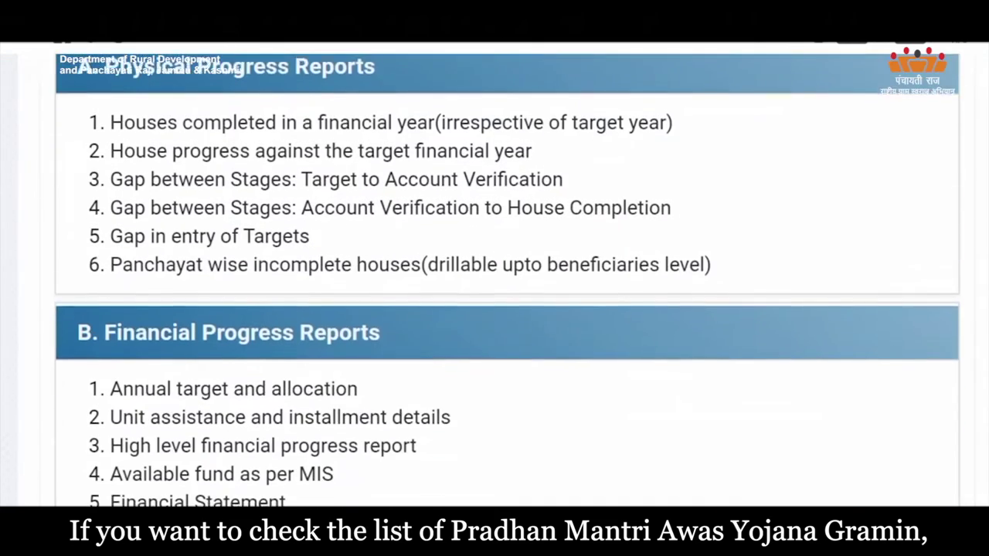
scroll(494, 278, "down", 10)
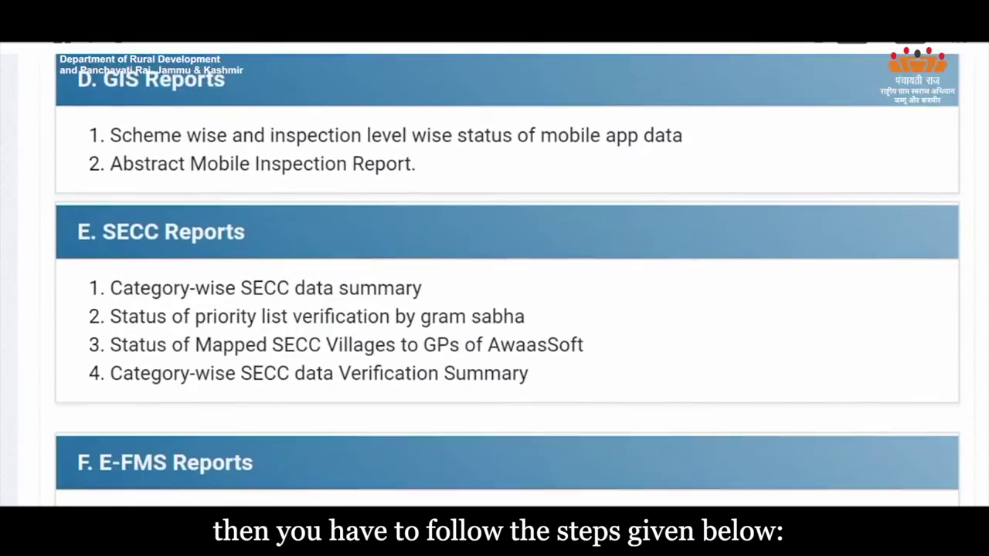
scroll(494, 278, "down", 8)
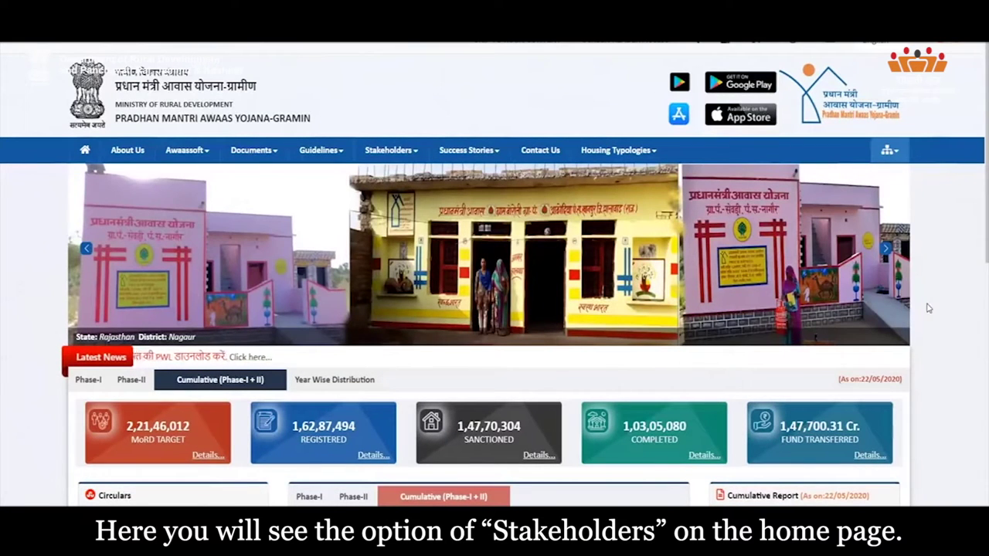
Look up the beneficiary's details under IAY/PMAYG Beneficiary using the saved registration number.
mouse_move(392, 156)
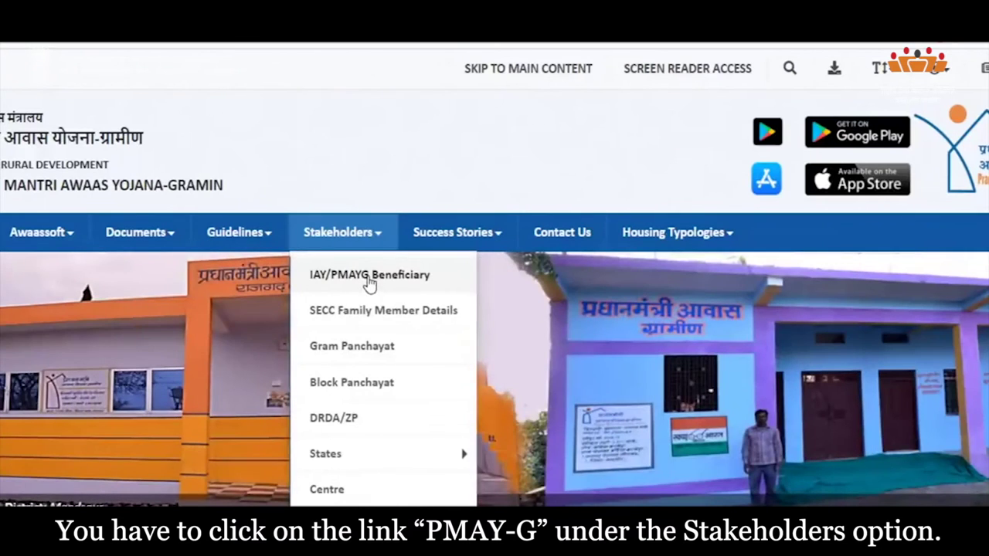
left_click(378, 286)
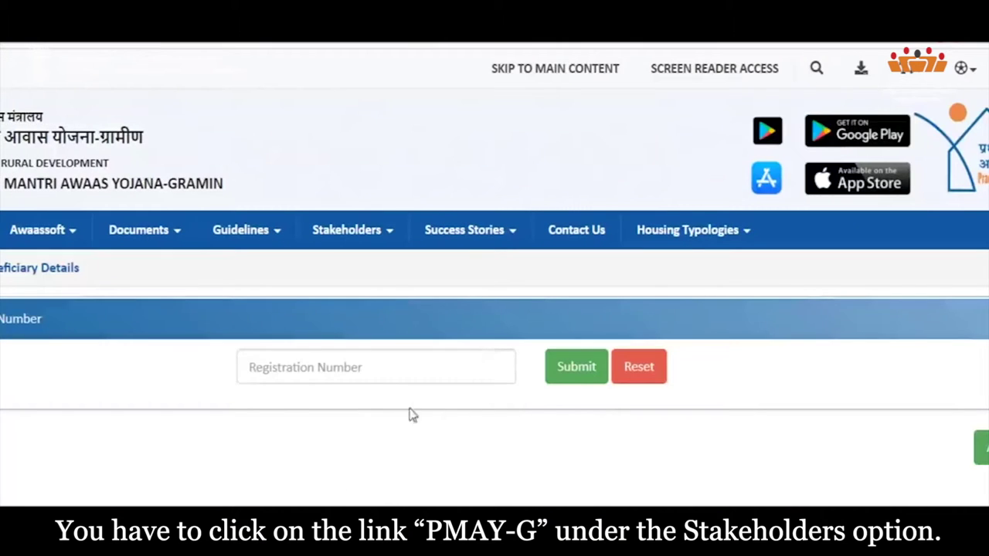
left_click(378, 368)
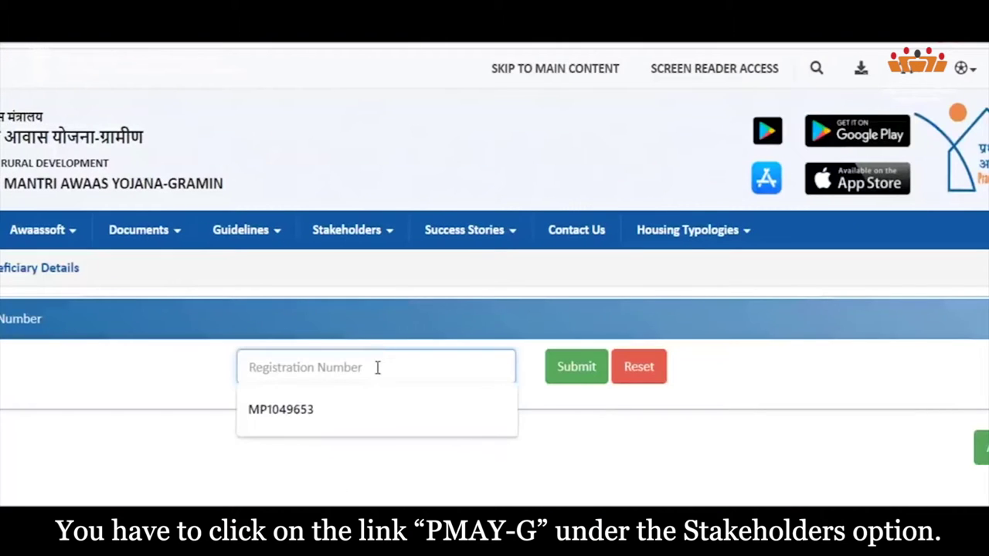
left_click(346, 398)
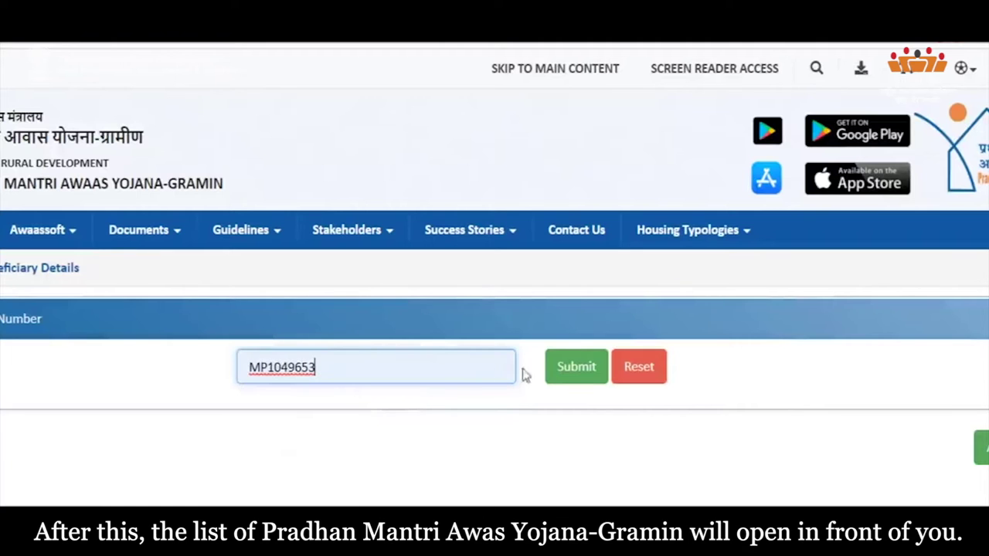
left_click(587, 376)
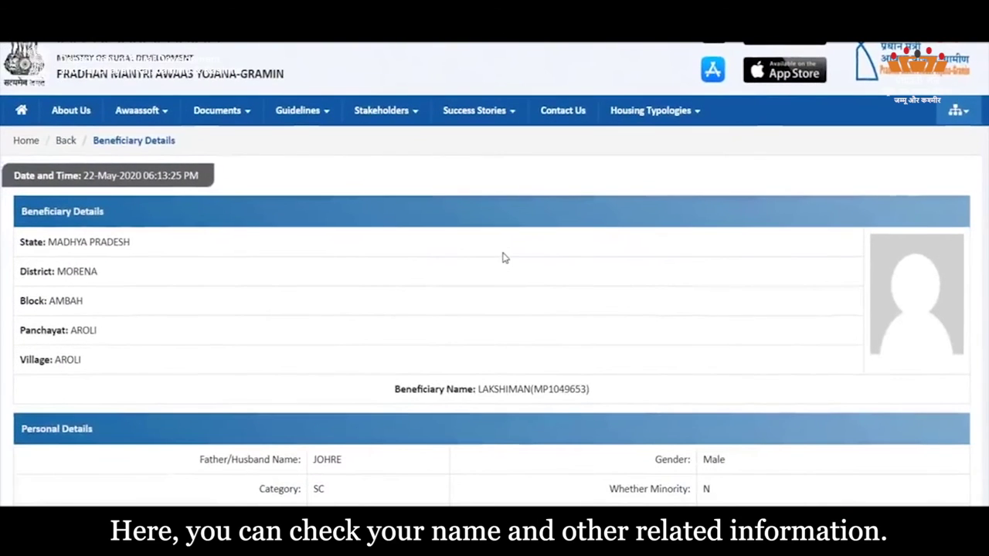
scroll(502, 257, "down", 3)
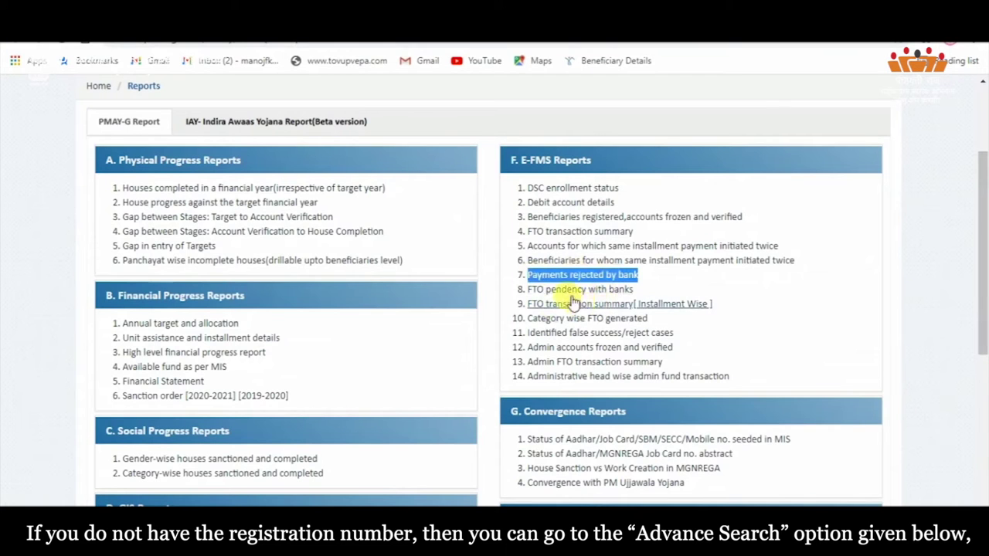
Open the Beneficiary details for verification report from the Reports page.
scroll(595, 307, "down", 1)
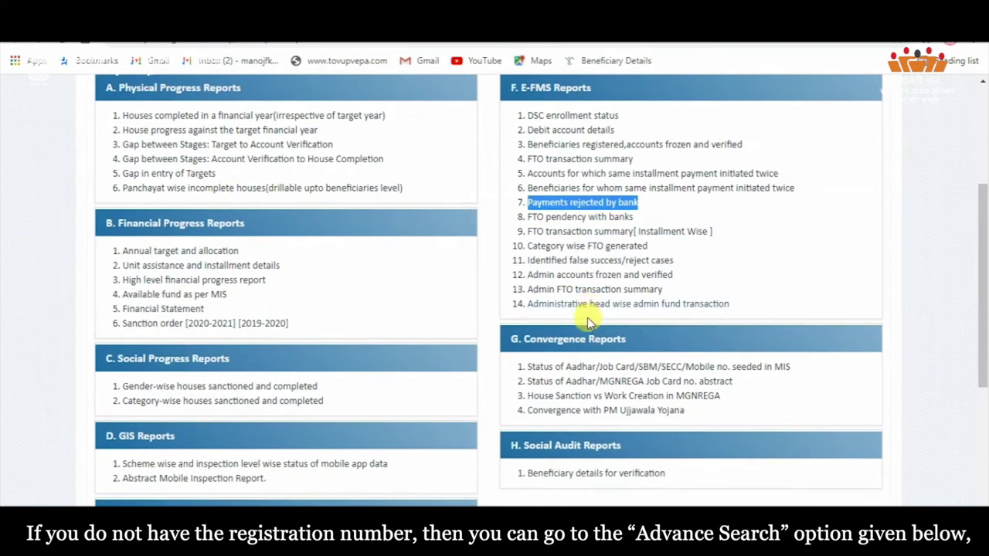
scroll(587, 323, "down", 1)
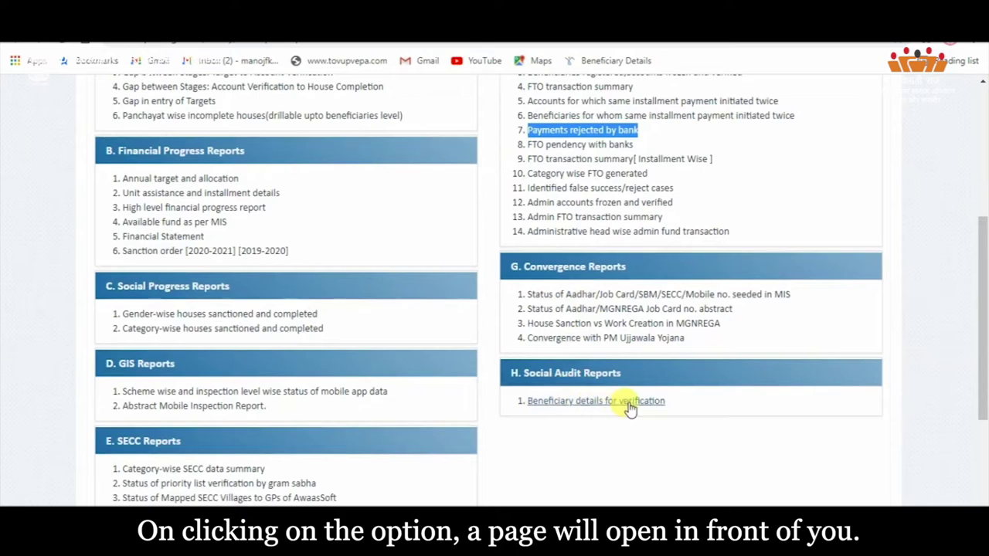
left_click(578, 405)
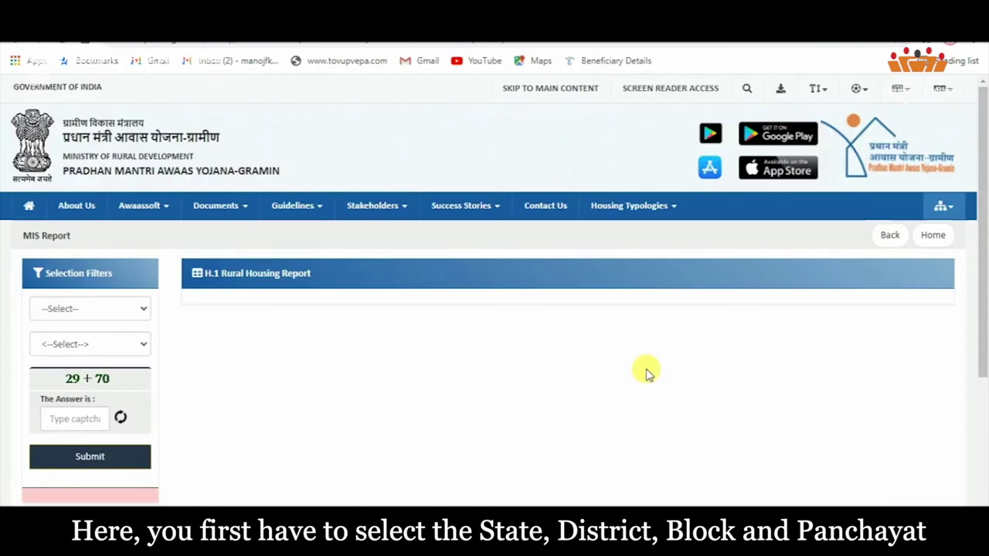
Filter to UTTAR PRADESH, FARRUKHABAD and MOHAMADABAD, then browse the panchayat and financial year lists.
left_click(61, 313)
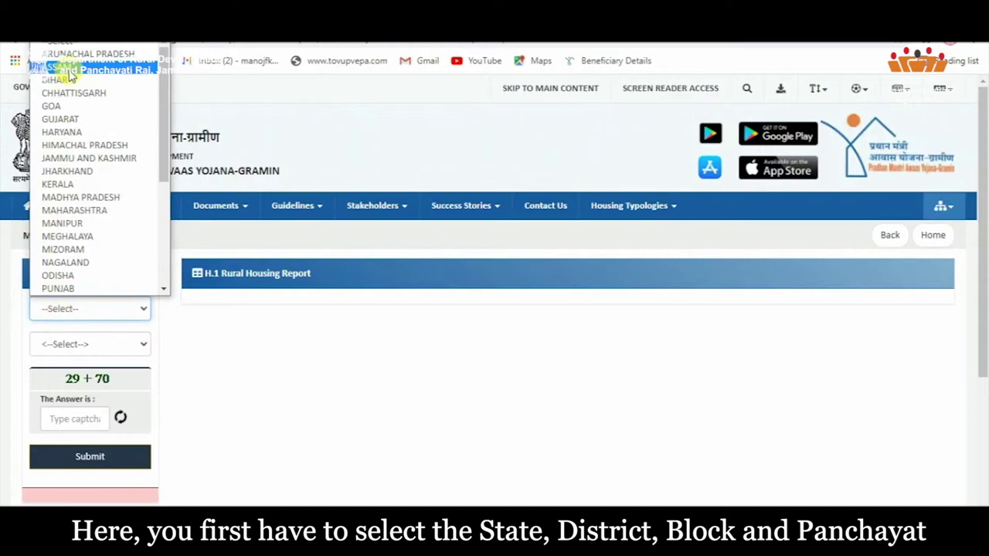
scroll(77, 209, "down", 5)
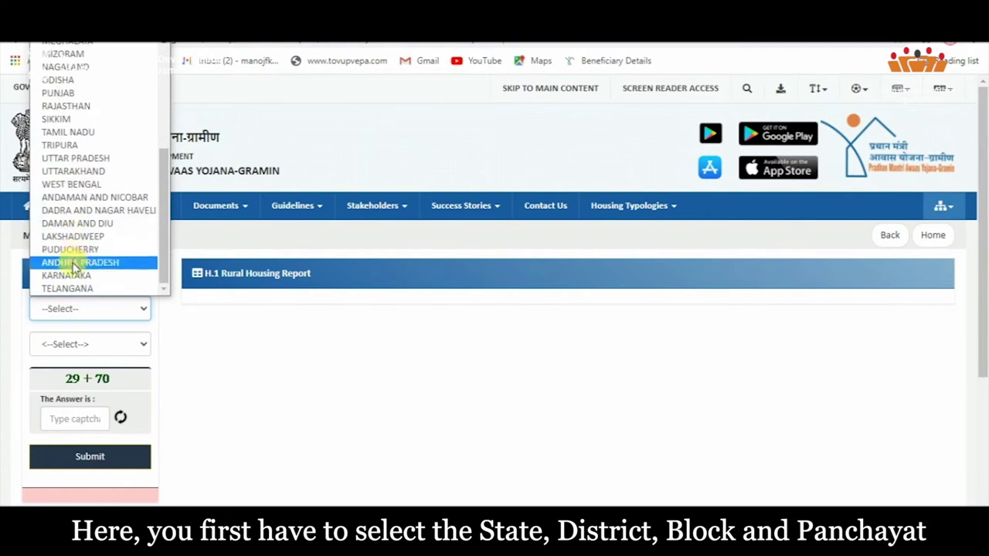
left_click(76, 158)
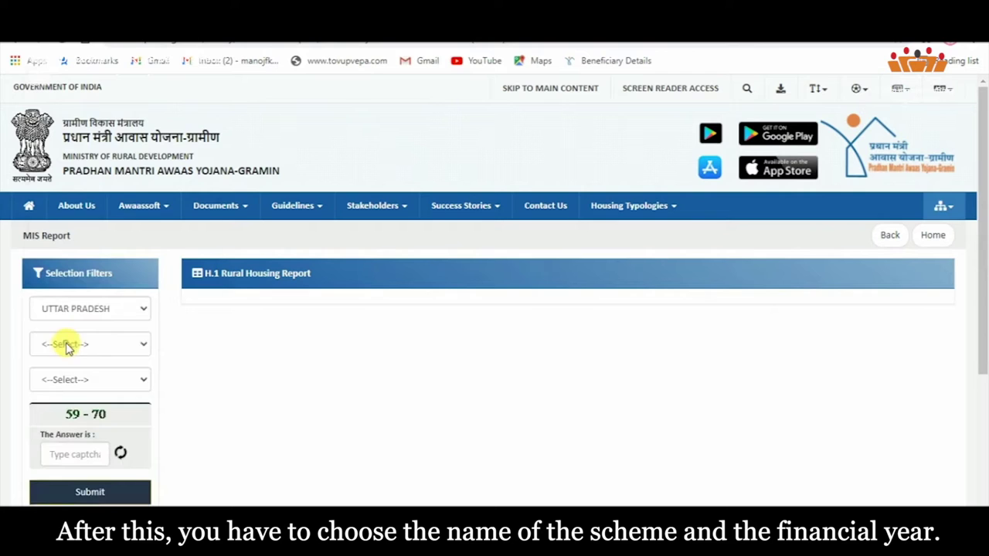
left_click(61, 379)
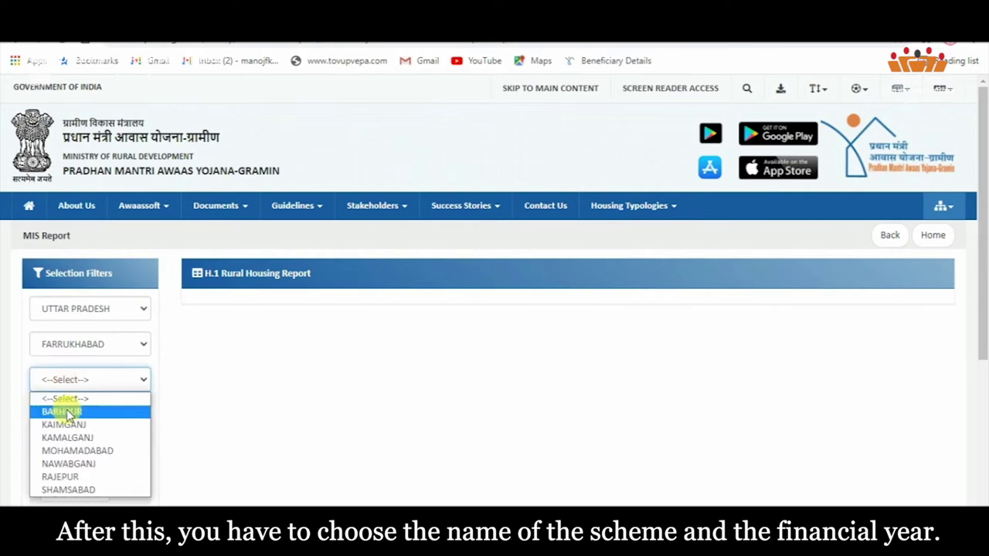
left_click(66, 452)
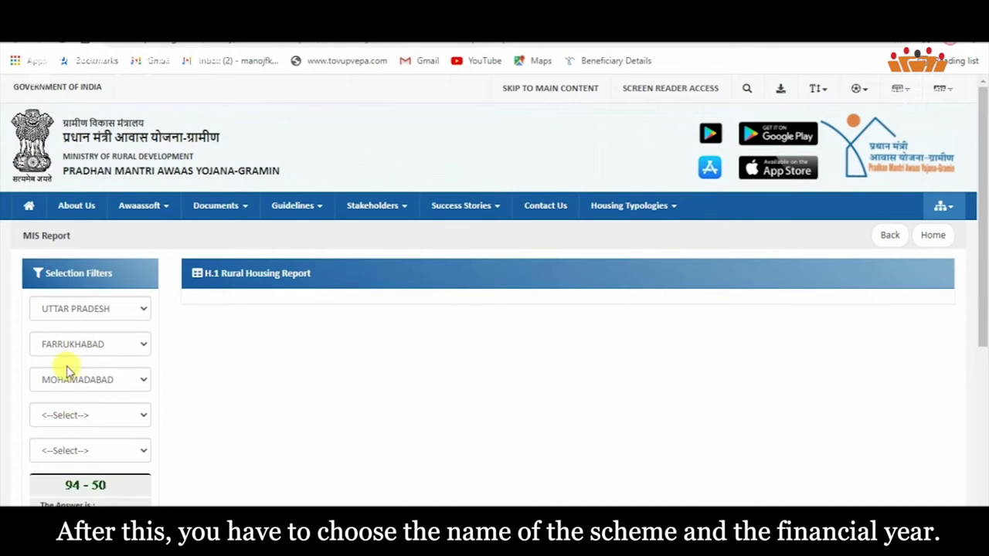
left_click(68, 416)
scroll(93, 204, "down", 1)
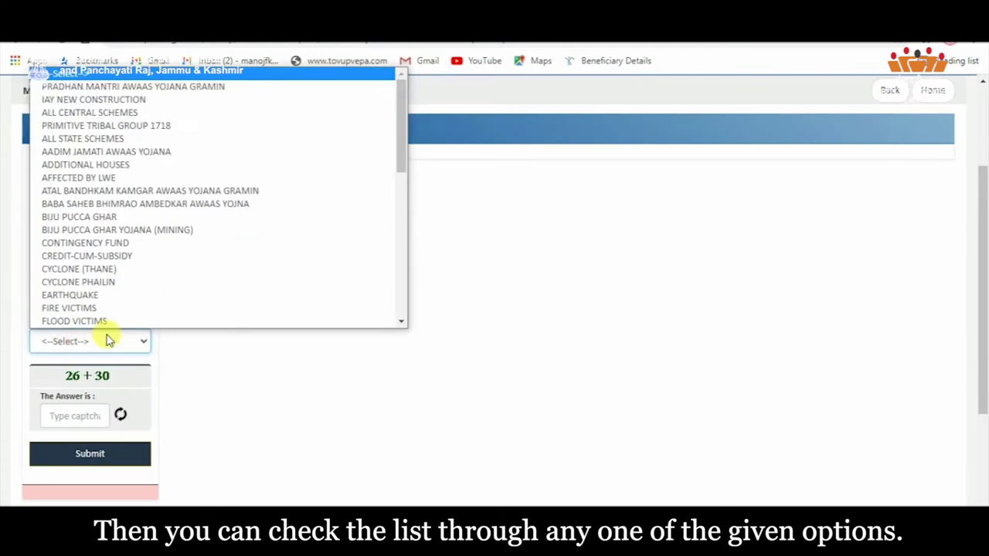
scroll(155, 123, "down", 1)
scroll(168, 126, "up", 1)
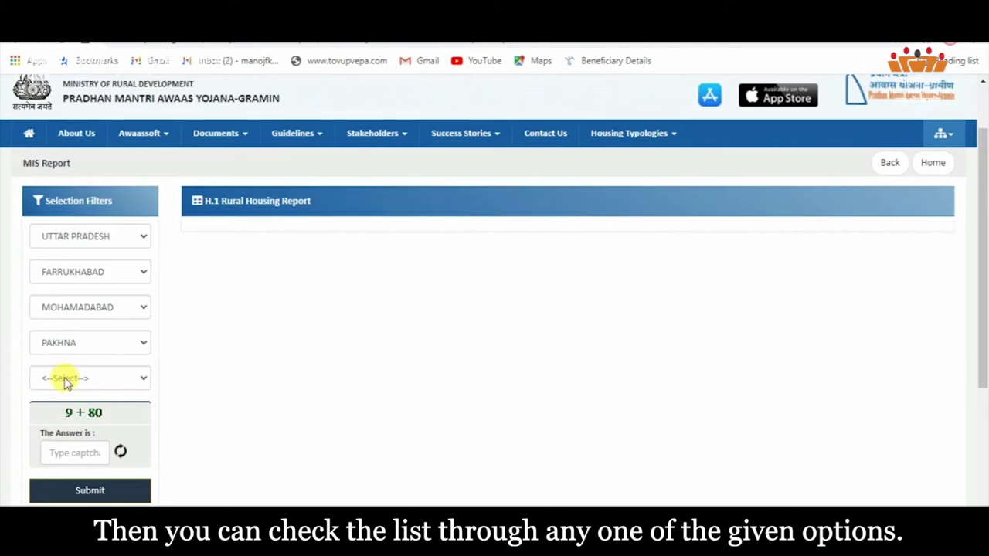
left_click(65, 380)
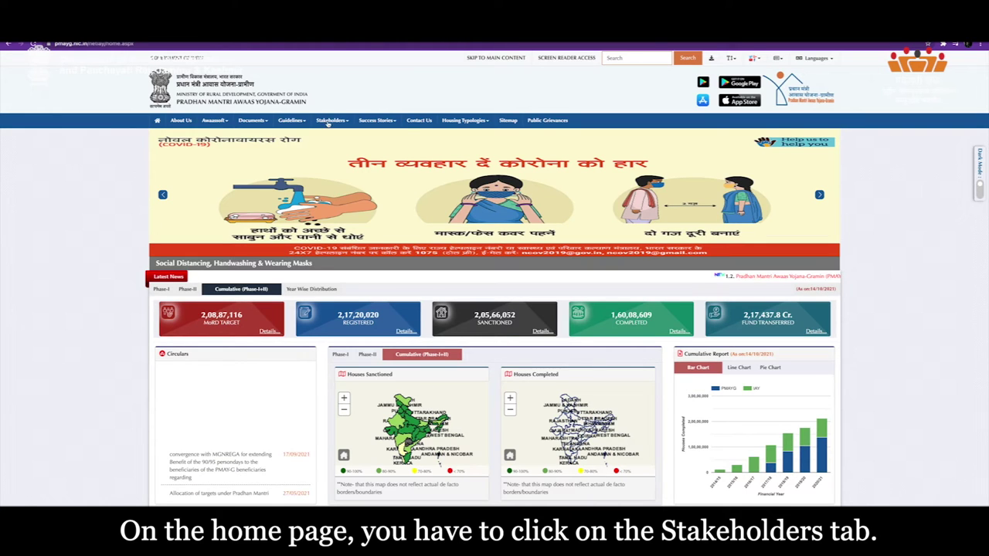
Open the Gram Panchayat login page and choose financial year 2021-2022.
left_click(332, 121)
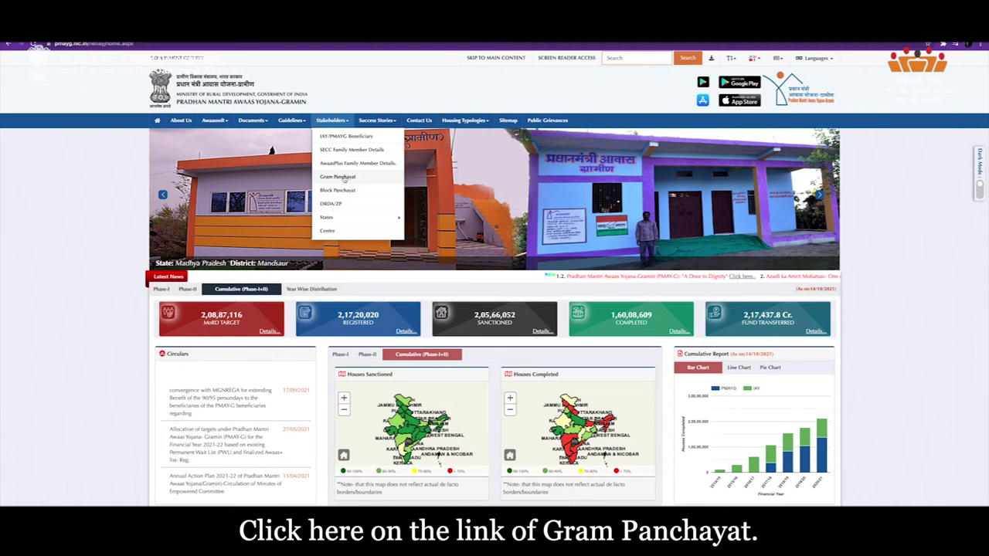
left_click(338, 177)
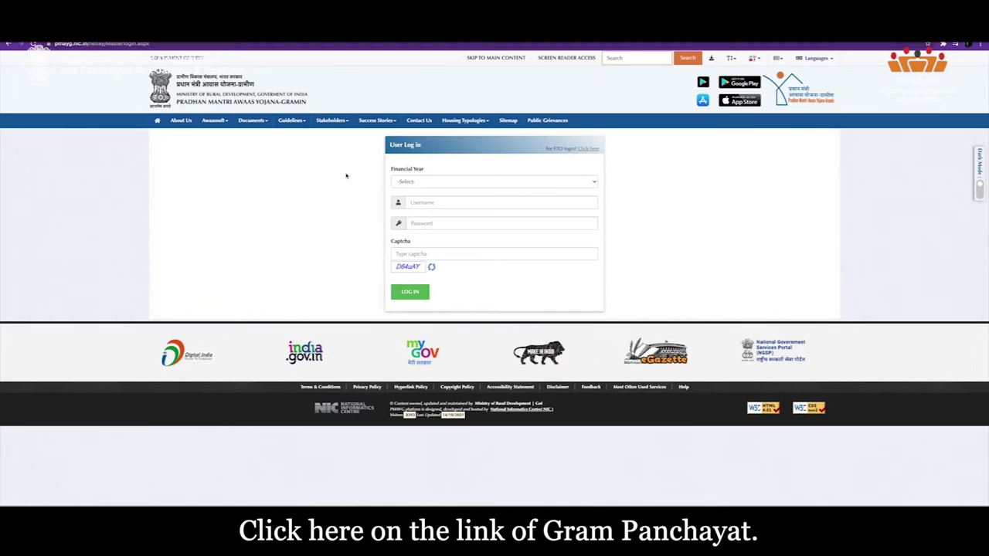
left_click(485, 182)
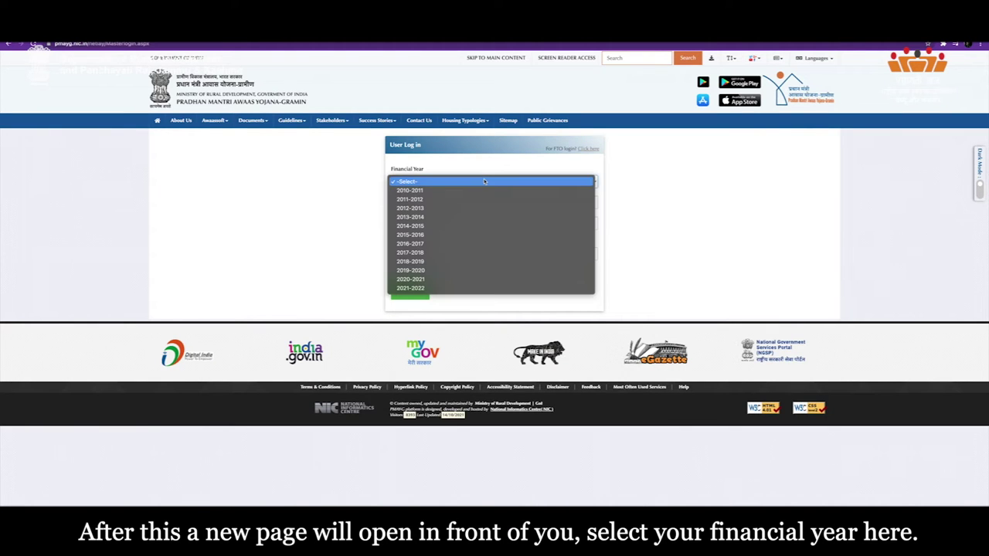
left_click(487, 289)
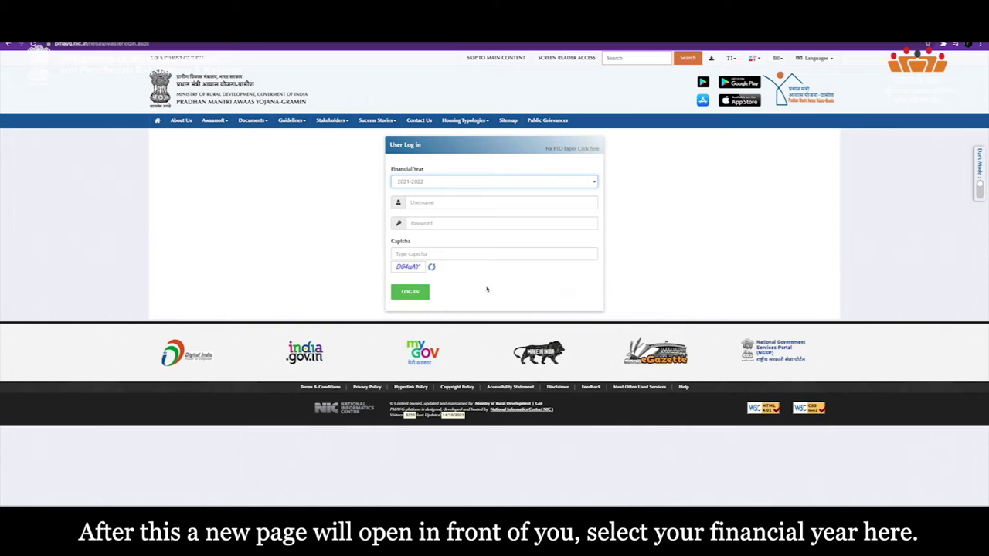
Enter the username, password and captcha, and submit the Gram Panchayat login.
left_click(447, 202)
type("v")
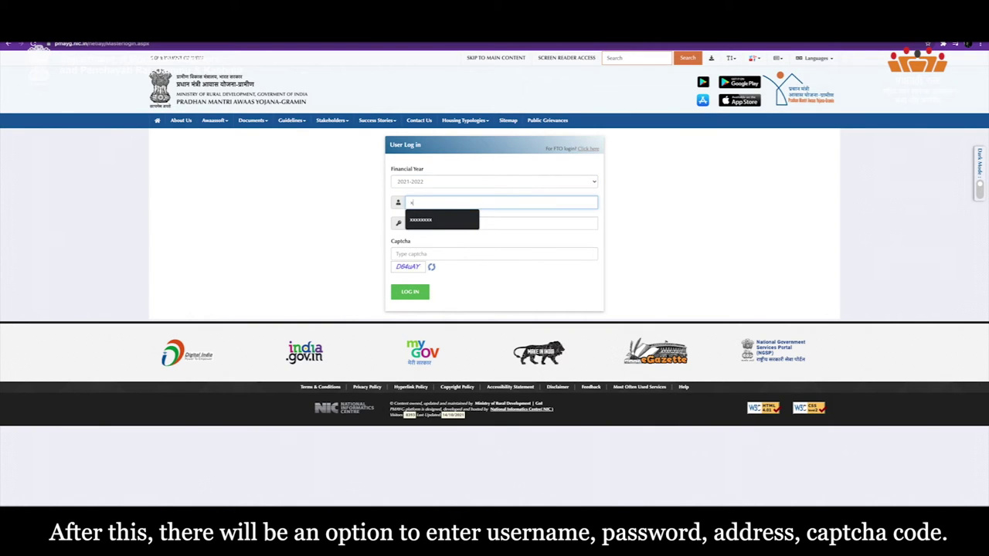
type("xxxxxxxx")
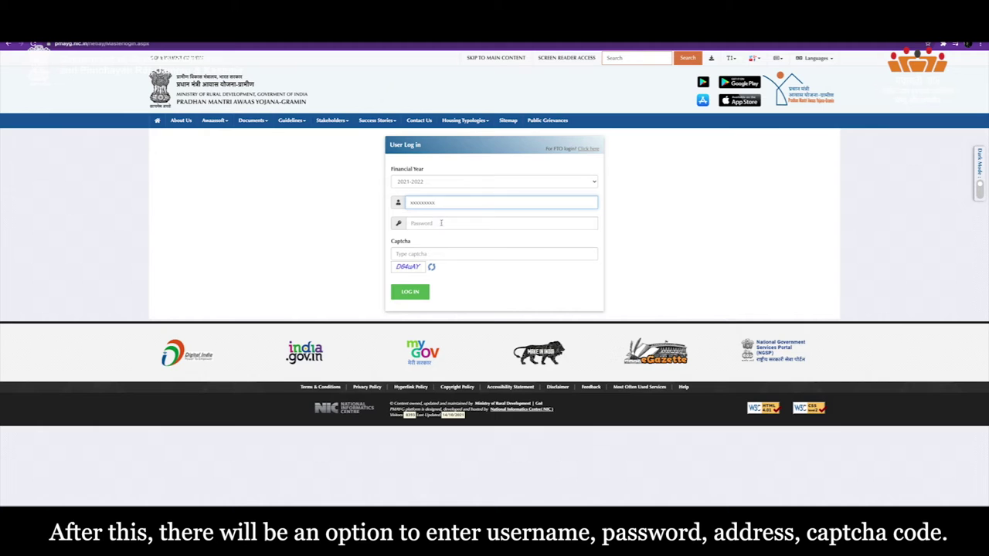
left_click(441, 222)
type("••")
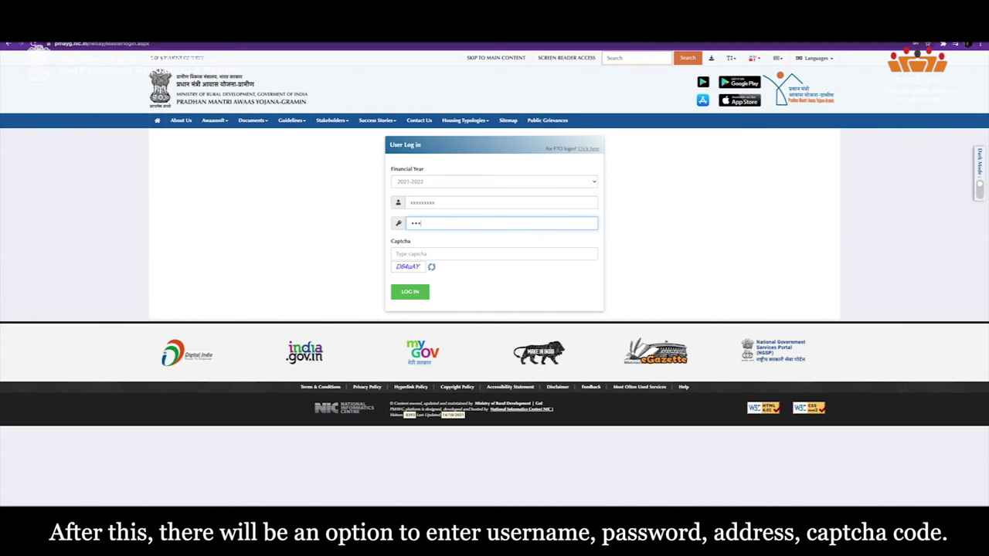
left_click(430, 255)
type("cvdsc56v")
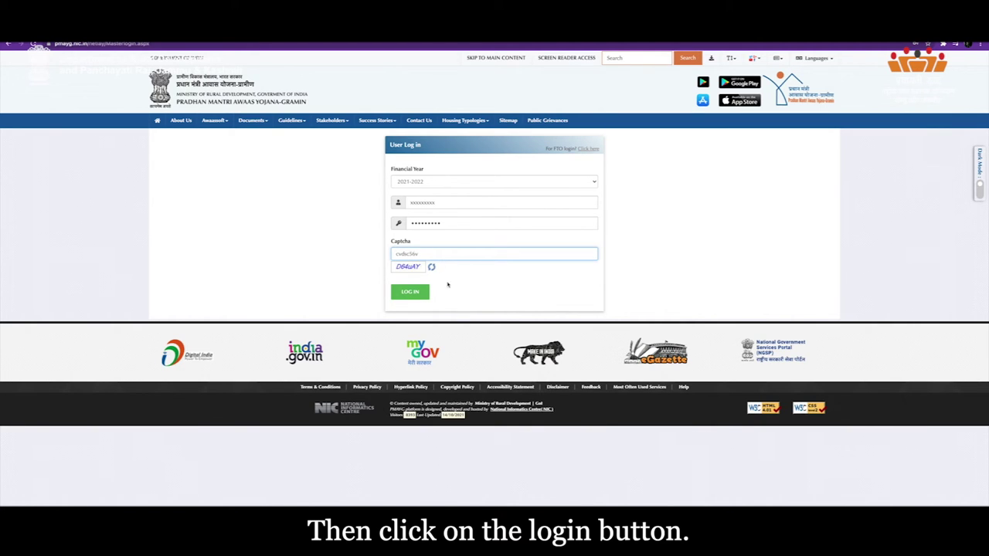
left_click(411, 293)
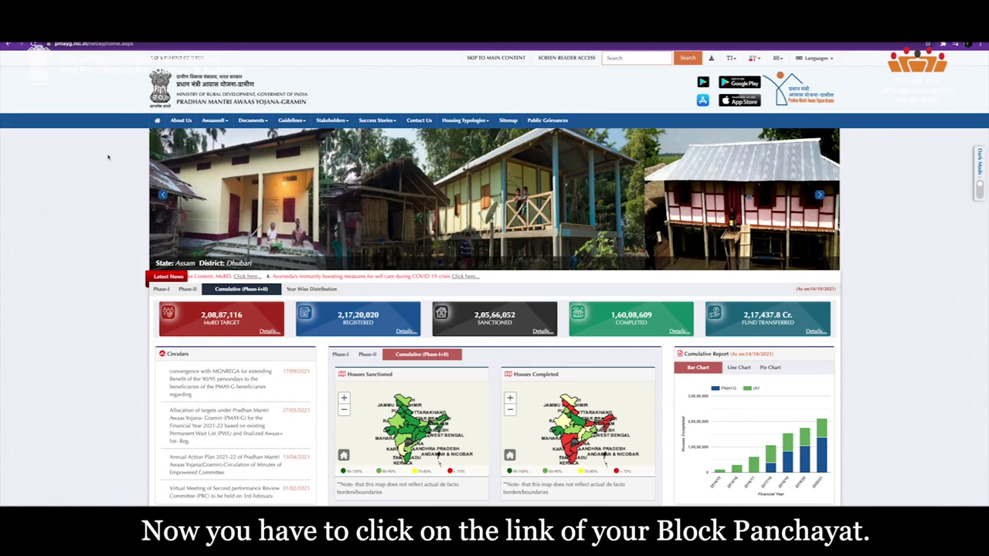
Open the Block Panchayat login page and select financial year 2021-2022.
left_click(332, 119)
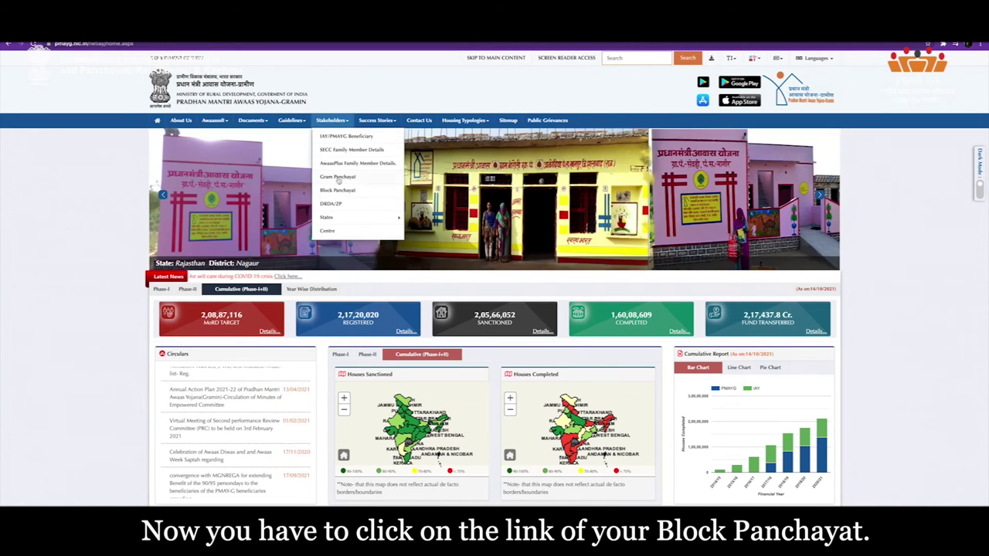
left_click(340, 190)
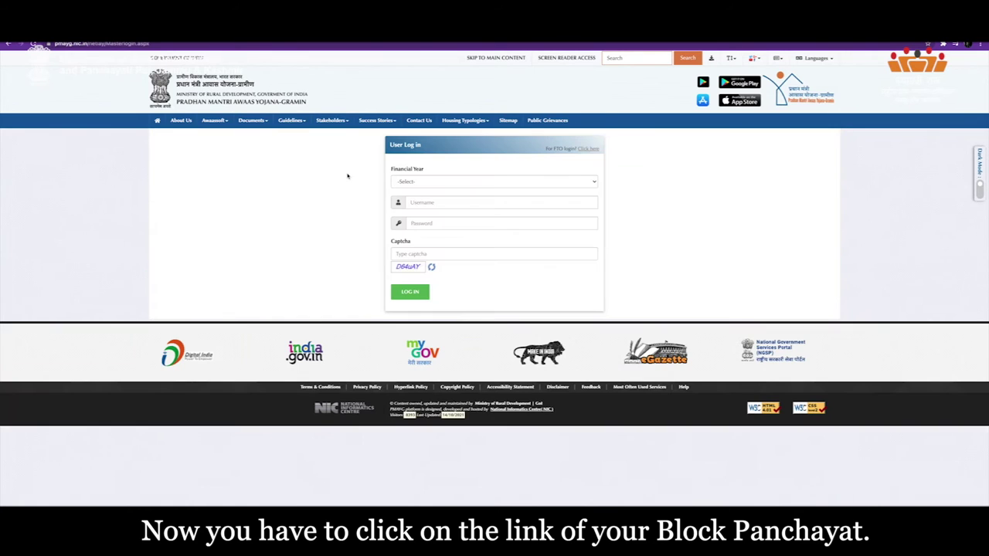
left_click(483, 181)
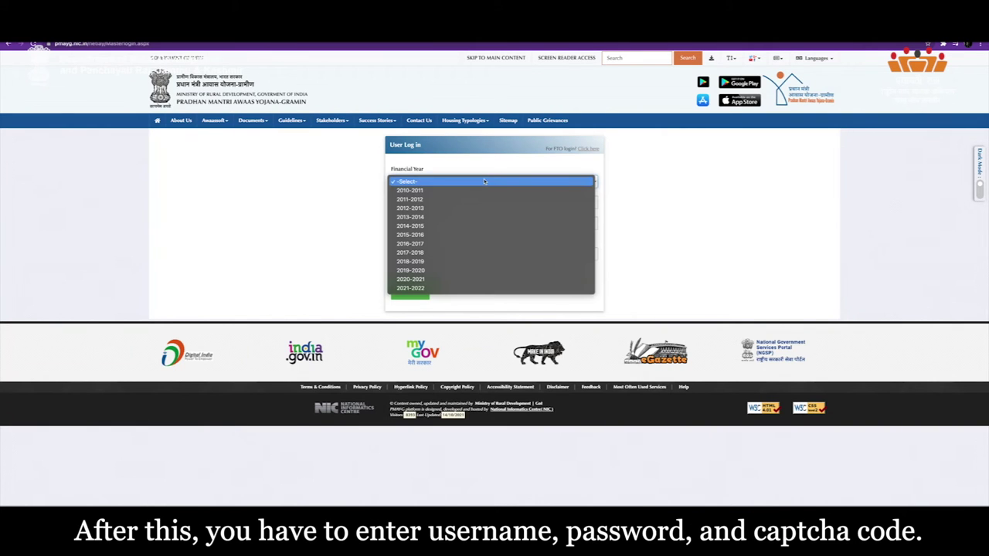
left_click(487, 288)
Fill in the Block Panchayat username, password and captcha.
left_click(448, 203)
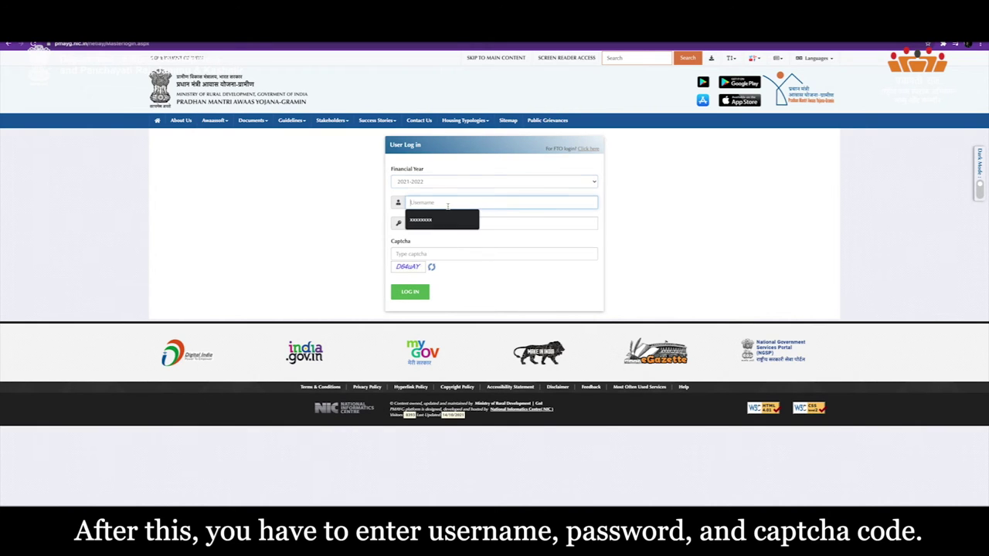
type("xxxxxxxxx")
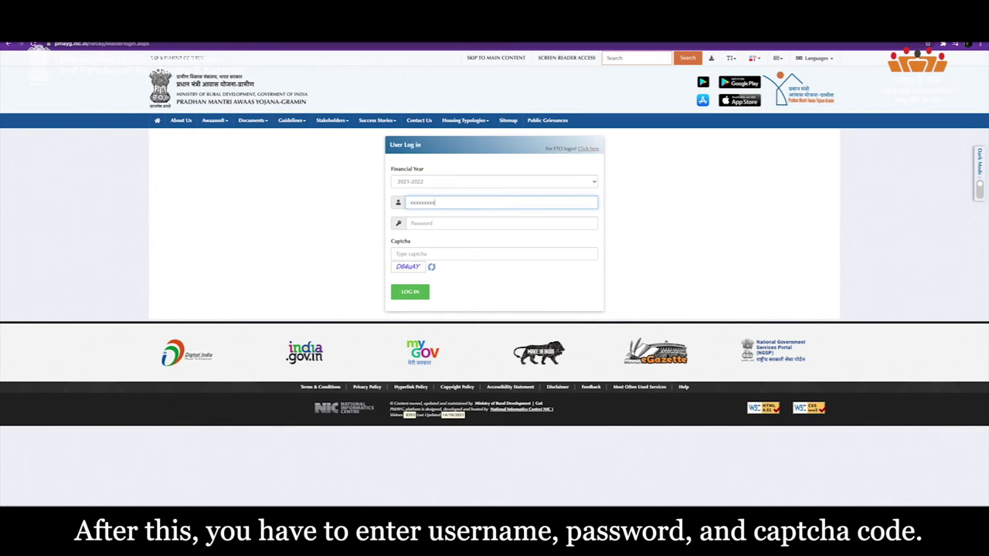
left_click(464, 223)
type("xxxxxxxxx")
key("Tab")
type("d")
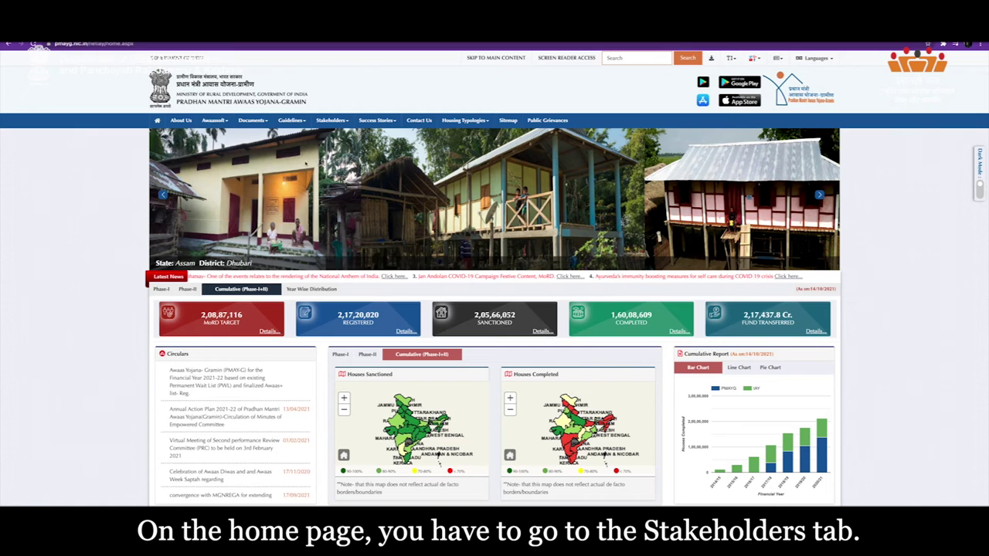
Open the DRDA/ZP login page and pick financial year 2021-2022.
left_click(332, 122)
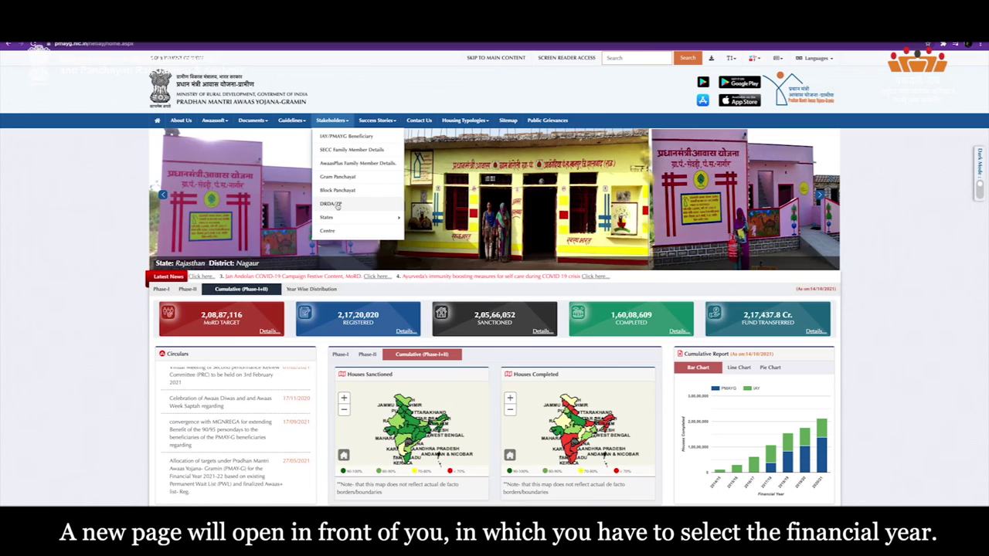
left_click(337, 204)
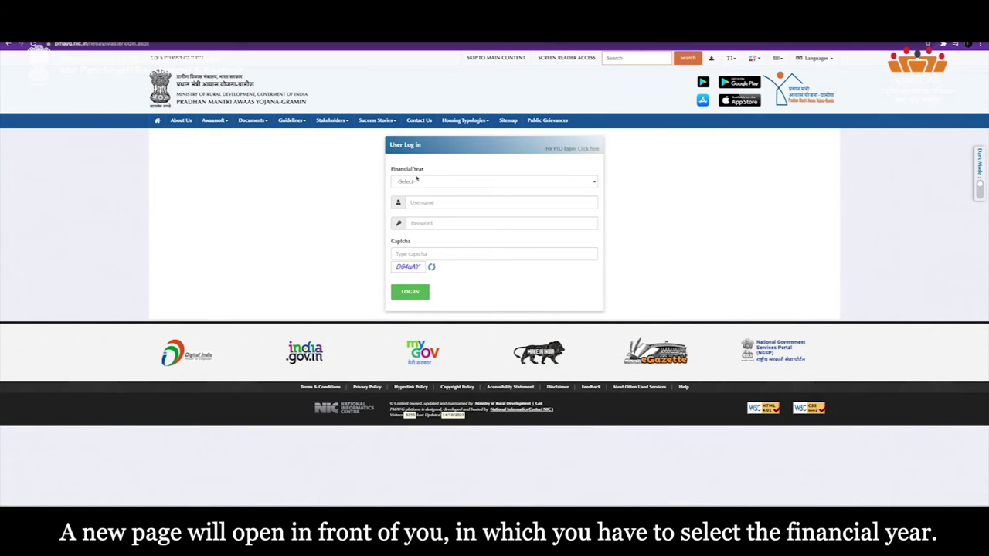
left_click(485, 181)
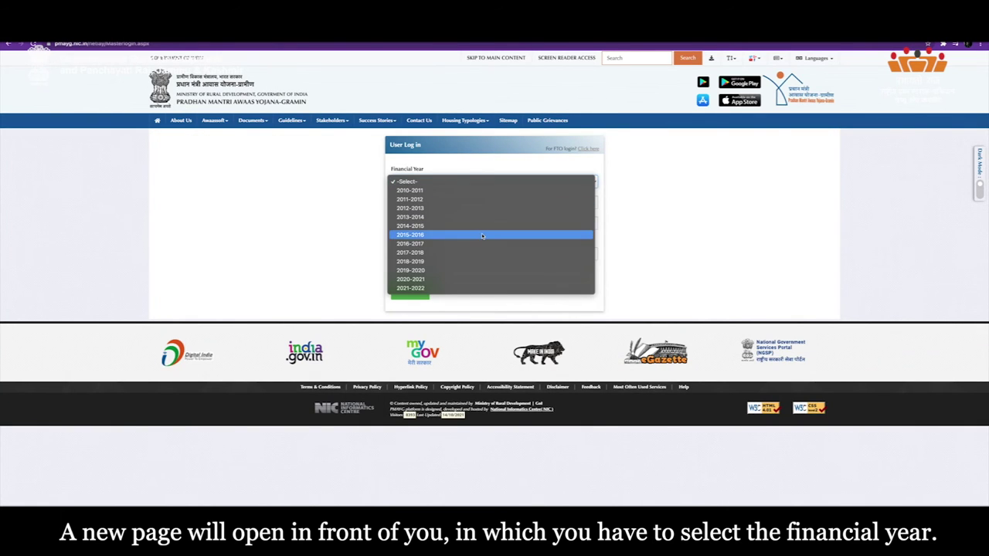
left_click(487, 289)
Enter the DRDA/ZP username and password, ready to fill the captcha.
left_click(448, 202)
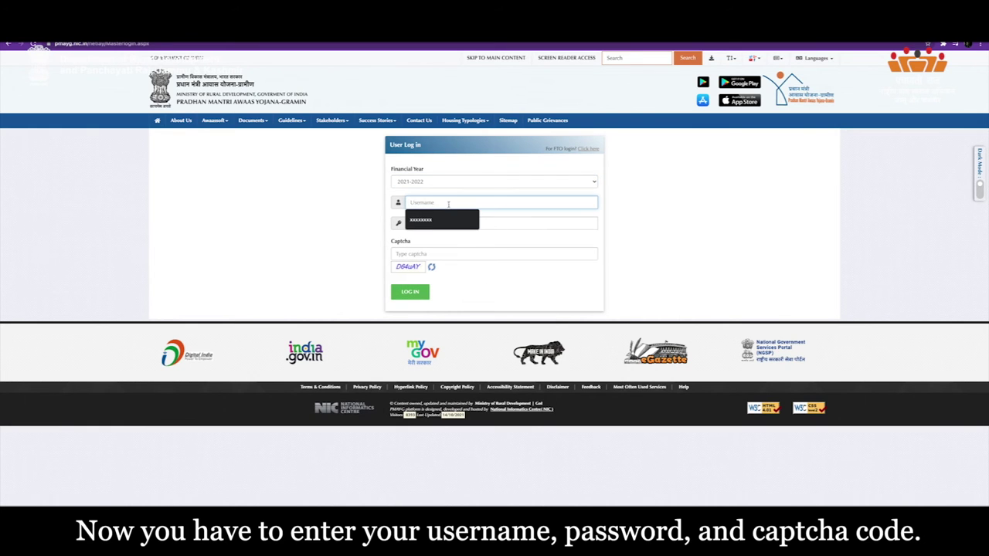
type("xxxxxxxx")
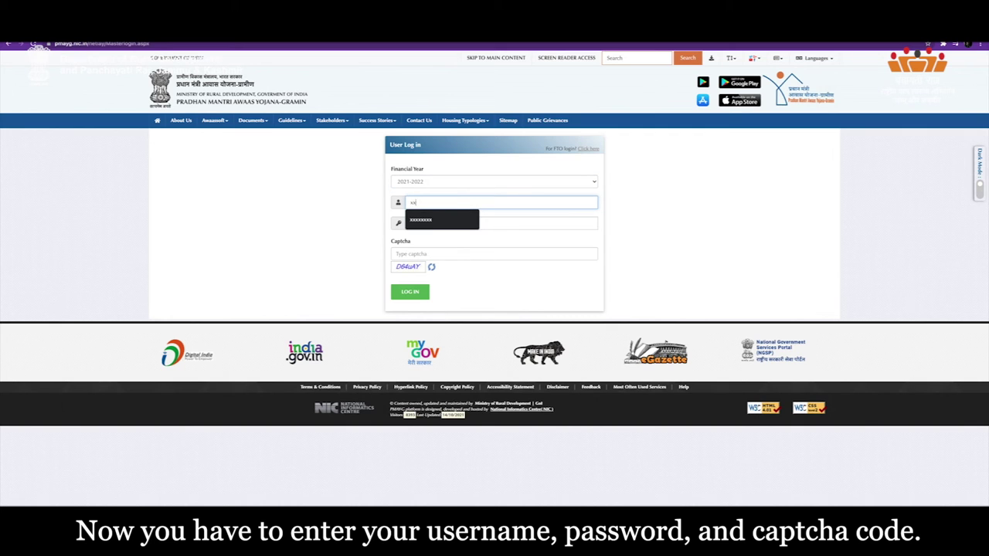
type("xxxx")
key("Tab")
type("xx")
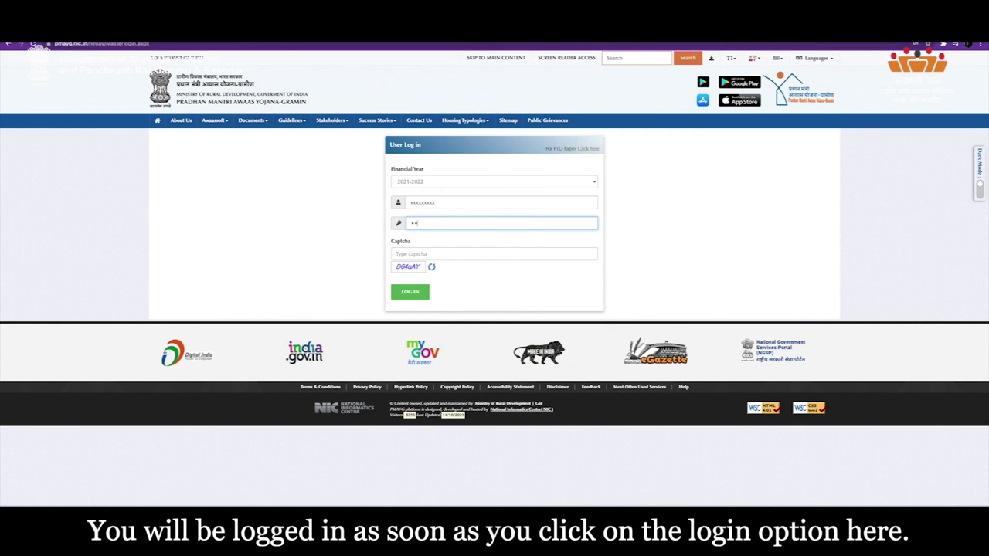
left_click(430, 254)
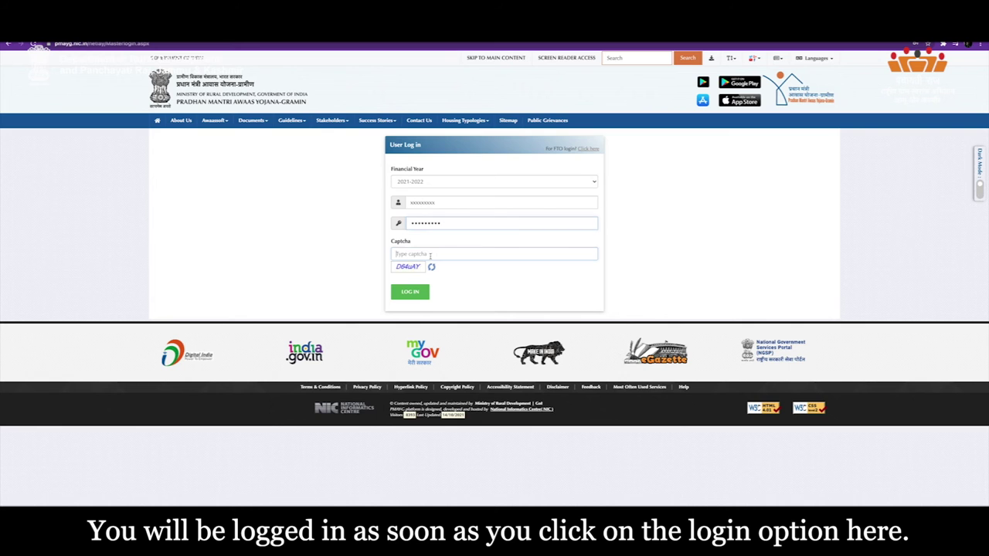